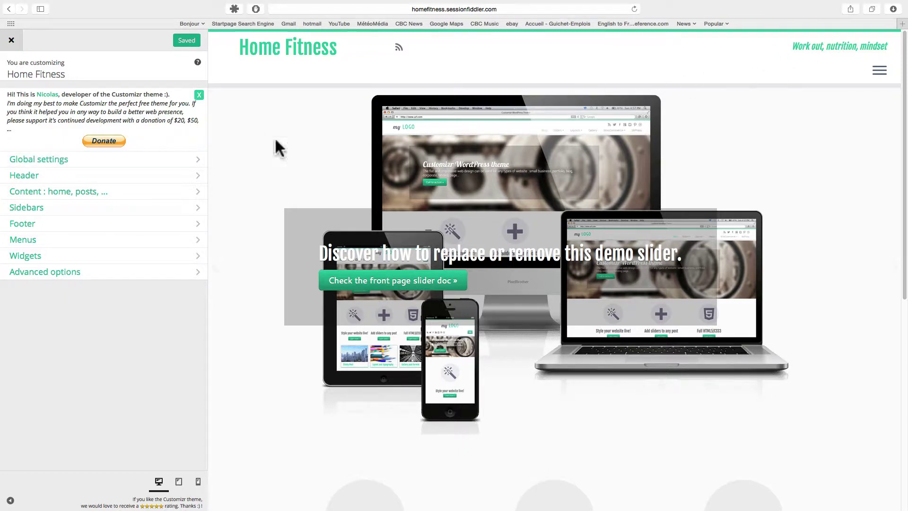
Replace the tagline in Site Title & Tagline with 'Integrate fitness into your household'
{"action": "left_click", "coordinate": [119, 160]}
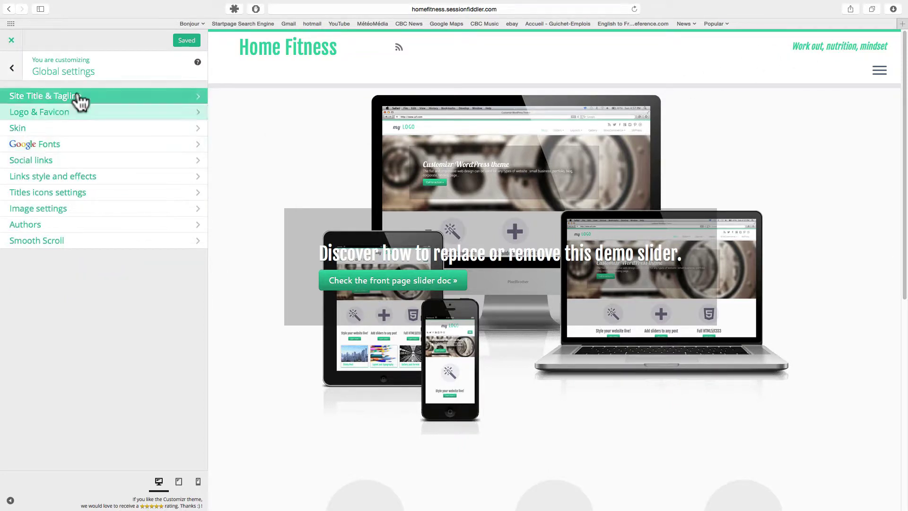
{"action": "left_click", "coordinate": [80, 98]}
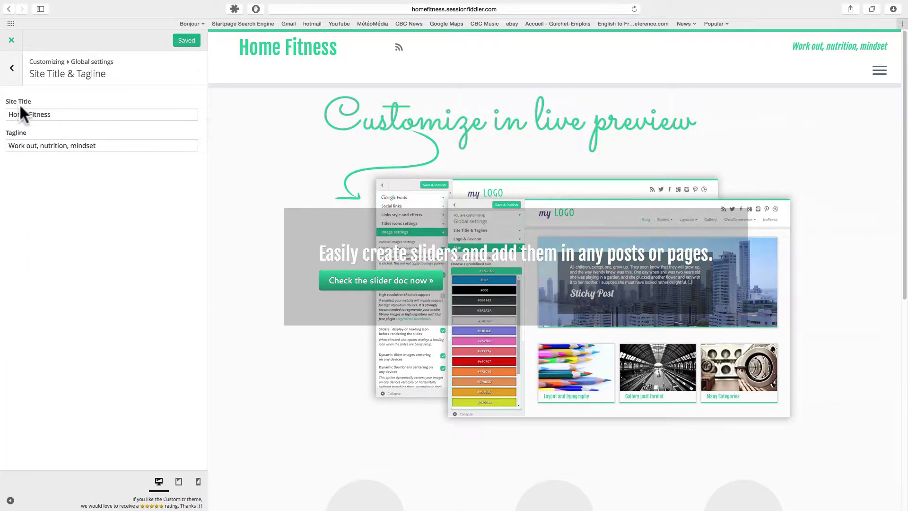
{"action": "left_click_drag", "start_coordinate": [101, 146], "coordinate": [7, 147]}
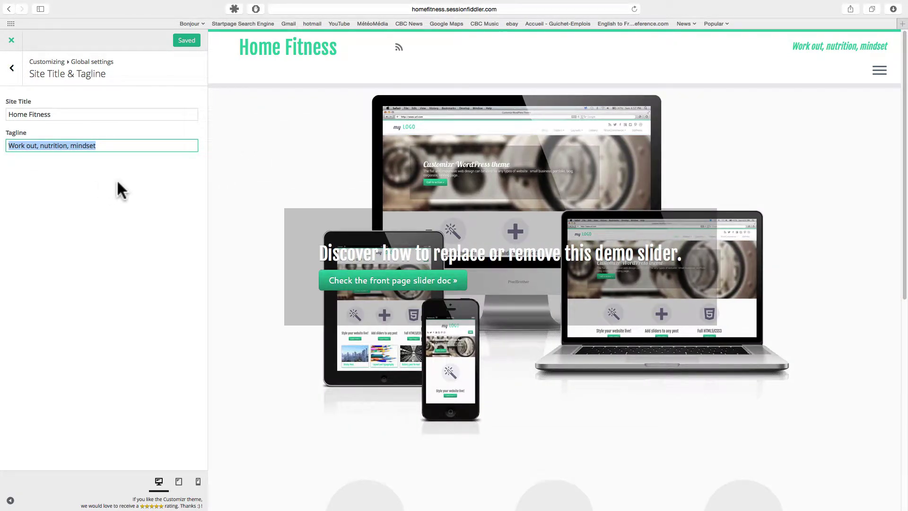
{"action": "type", "text": "I"}
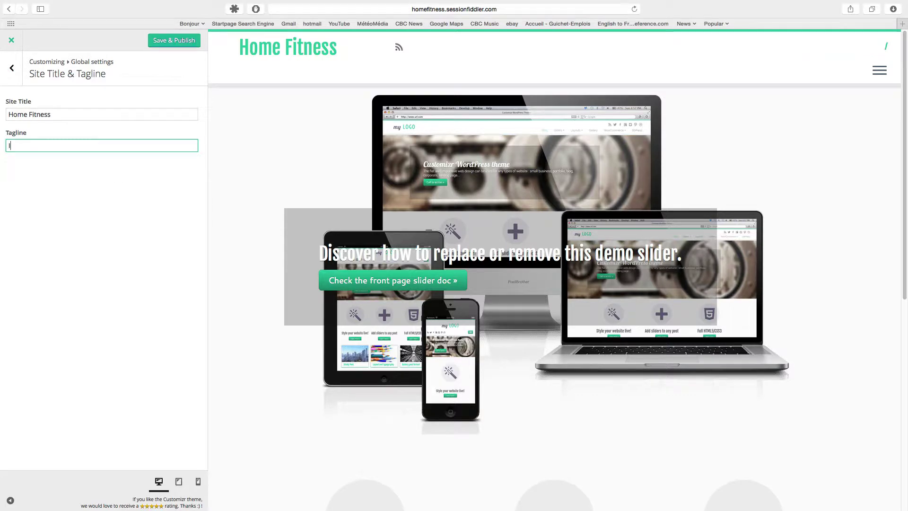
{"action": "type", "text": "ntegra"}
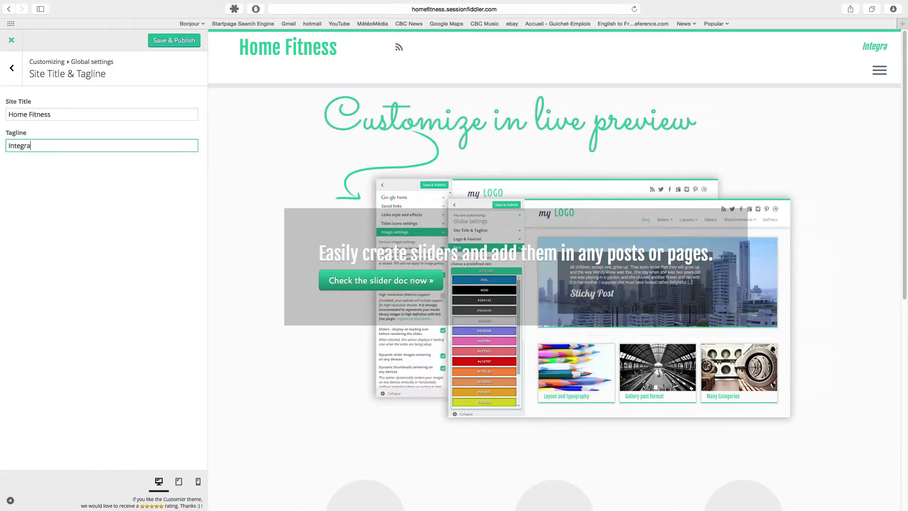
{"action": "type", "text": "te fitness"}
{"action": "type", "text": " into your hou"}
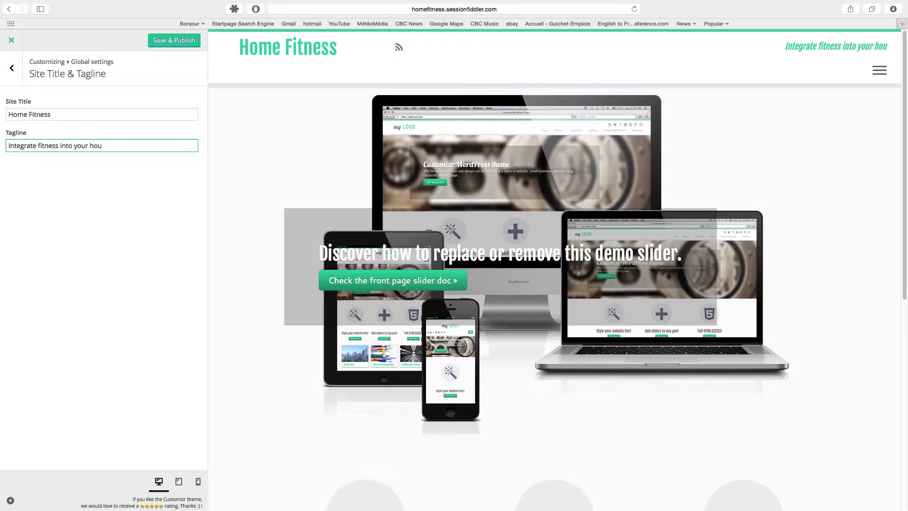
{"action": "type", "text": "sehold"}
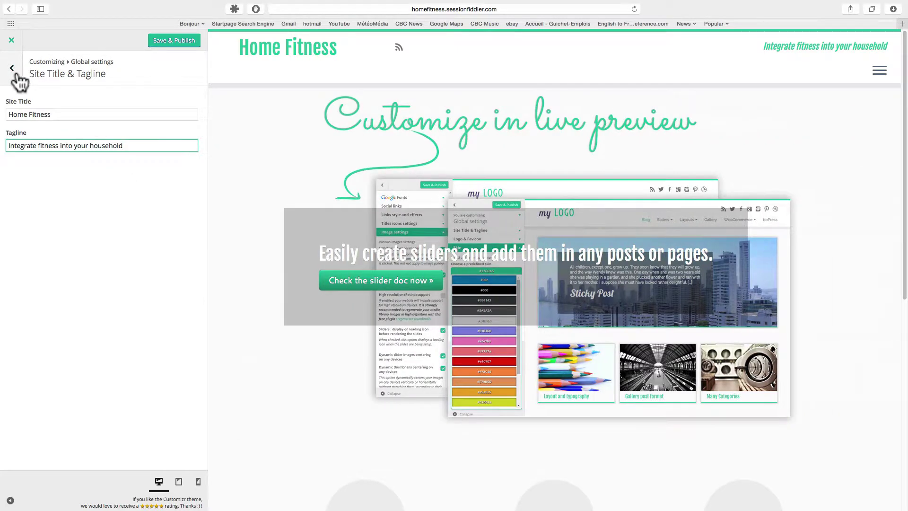
Choose the predefined green skin #9db668 in the Skin settings
{"action": "left_click", "coordinate": [16, 76]}
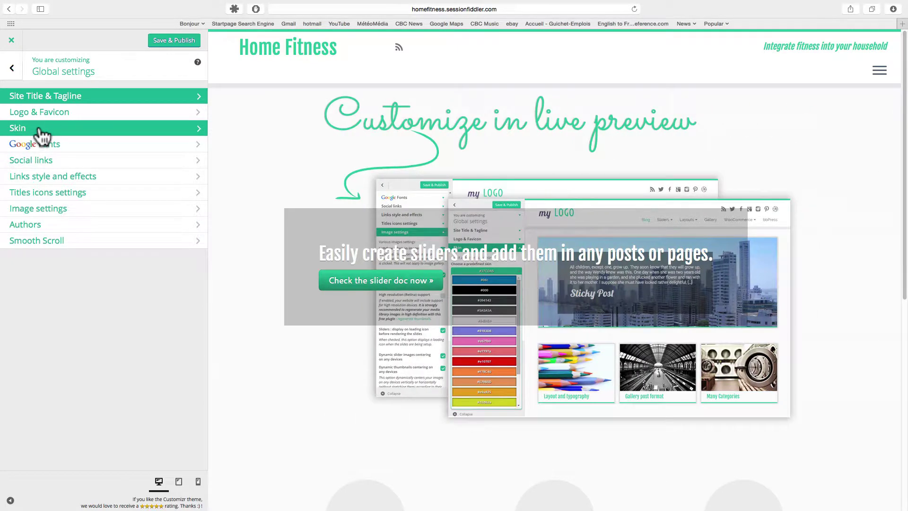
{"action": "left_click", "coordinate": [41, 133]}
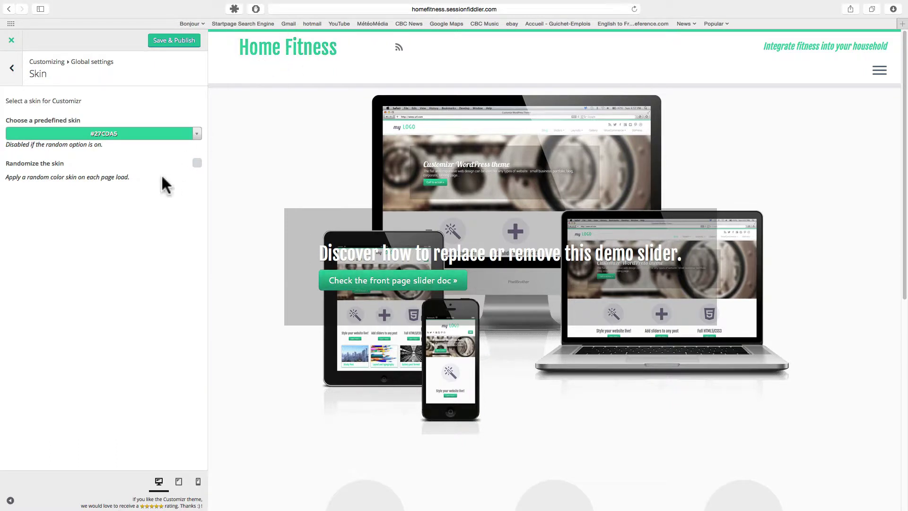
{"action": "left_click", "coordinate": [197, 133]}
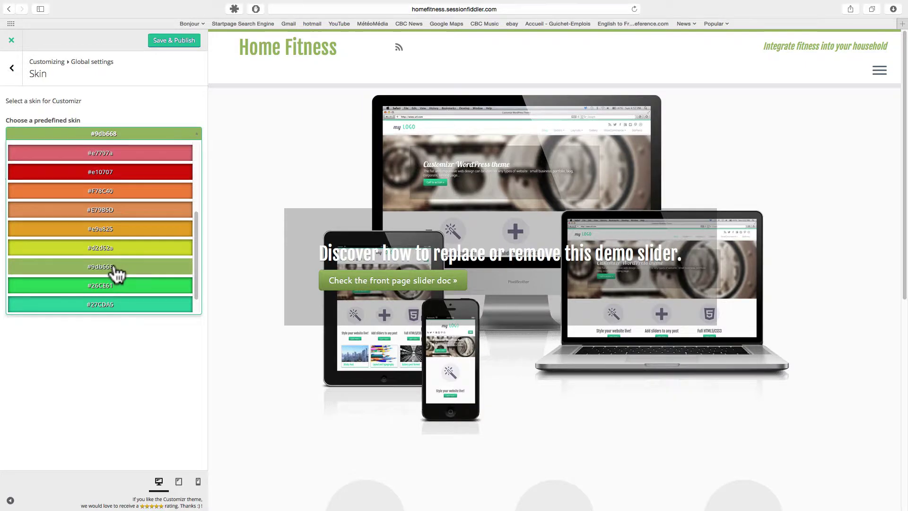
{"action": "left_click", "coordinate": [135, 268]}
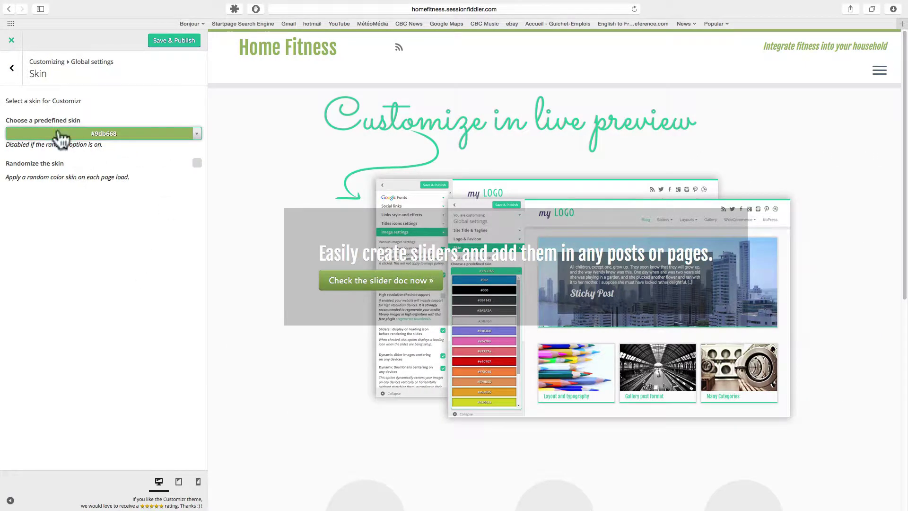
{"action": "left_click", "coordinate": [21, 73]}
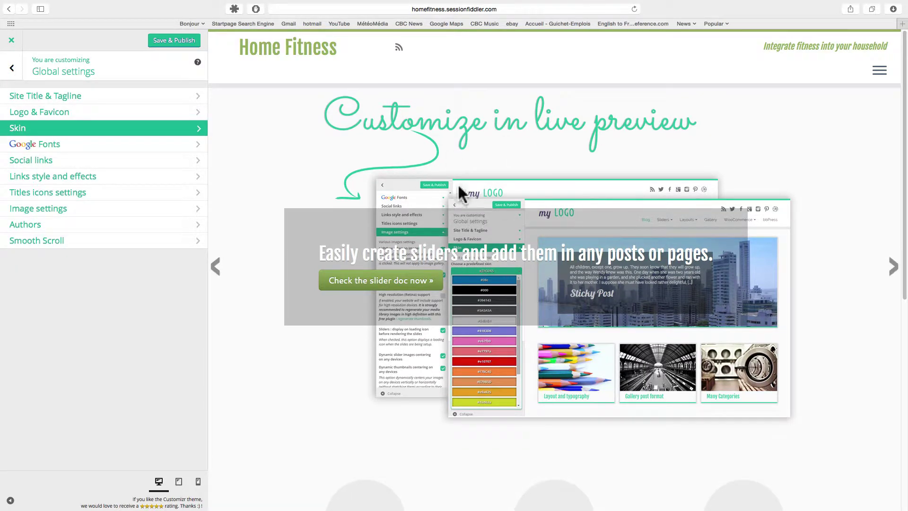
{"action": "left_click", "coordinate": [894, 276]}
{"action": "scroll", "coordinate": [894, 277], "scroll_direction": "down", "scroll_amount": 2}
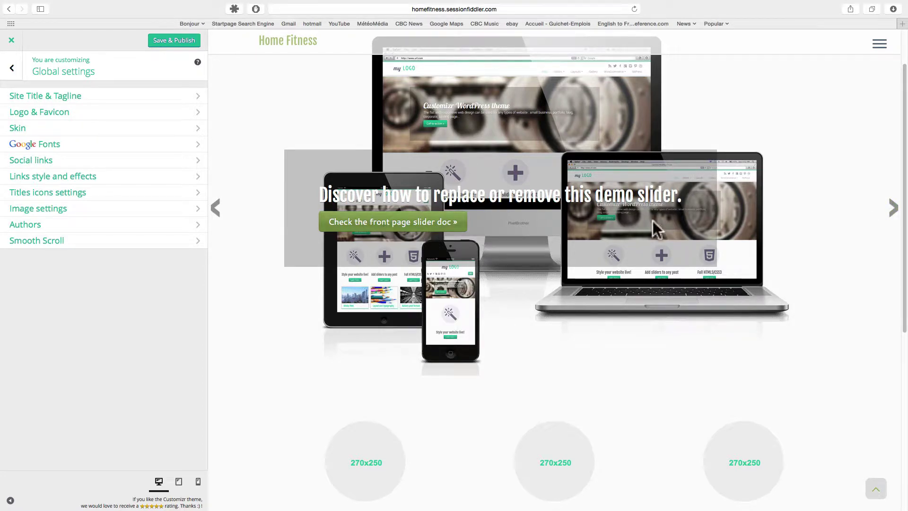
{"action": "left_click", "coordinate": [892, 219]}
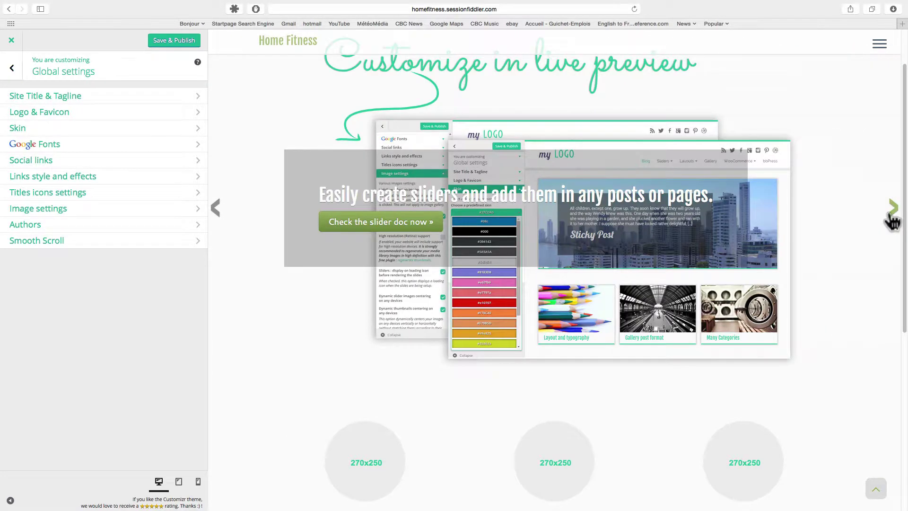
{"action": "left_click", "coordinate": [892, 219]}
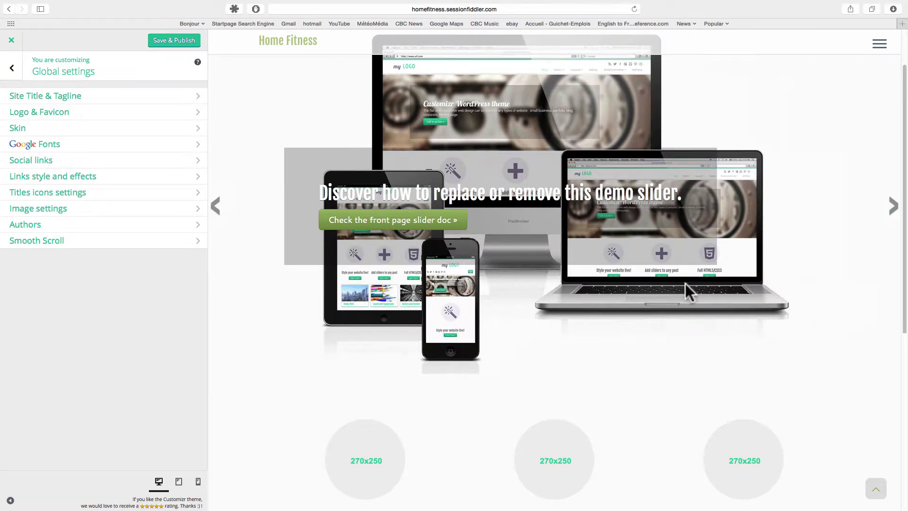
{"action": "scroll", "coordinate": [643, 293], "scroll_direction": "down", "scroll_amount": 2}
{"action": "scroll", "coordinate": [587, 298], "scroll_direction": "down", "scroll_amount": 4}
{"action": "scroll", "coordinate": [579, 295], "scroll_direction": "down", "scroll_amount": 1}
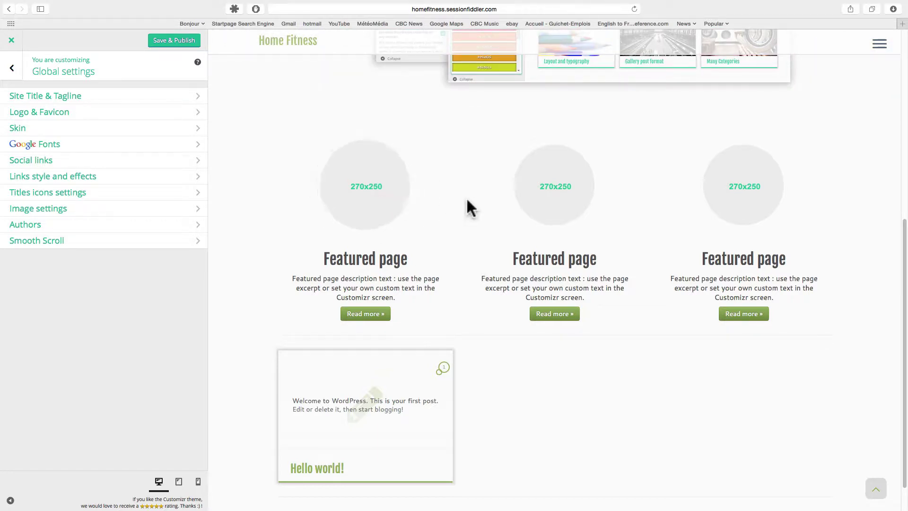
{"action": "scroll", "coordinate": [465, 198], "scroll_direction": "down", "scroll_amount": 2}
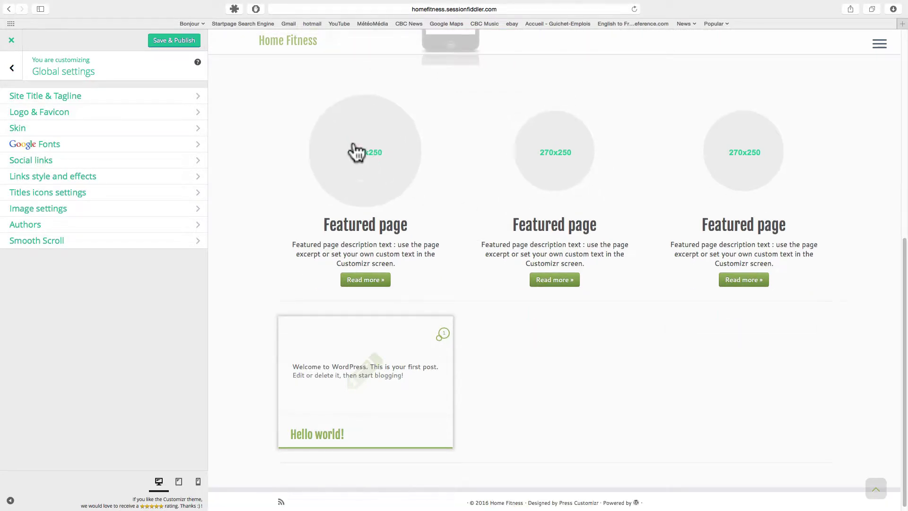
{"action": "scroll", "coordinate": [439, 210], "scroll_direction": "up", "scroll_amount": 3}
{"action": "scroll", "coordinate": [438, 210], "scroll_direction": "up", "scroll_amount": 7}
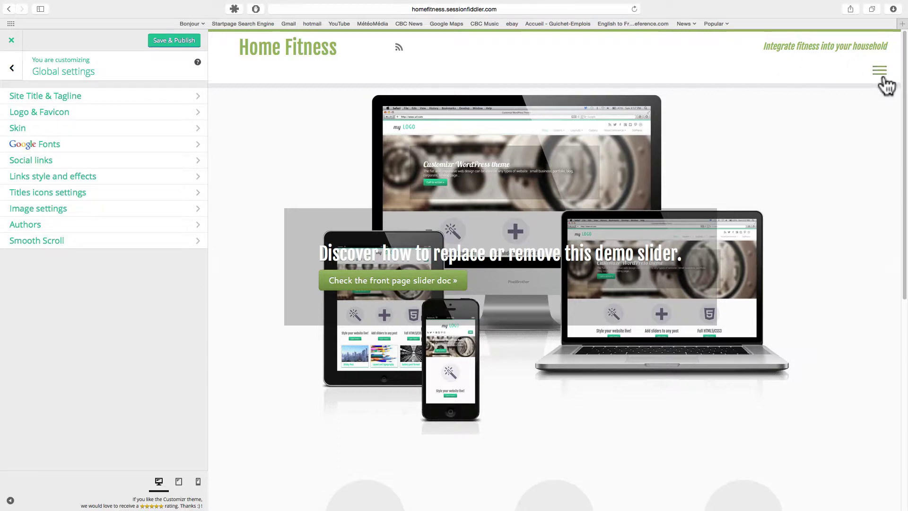
{"action": "left_click", "coordinate": [879, 70]}
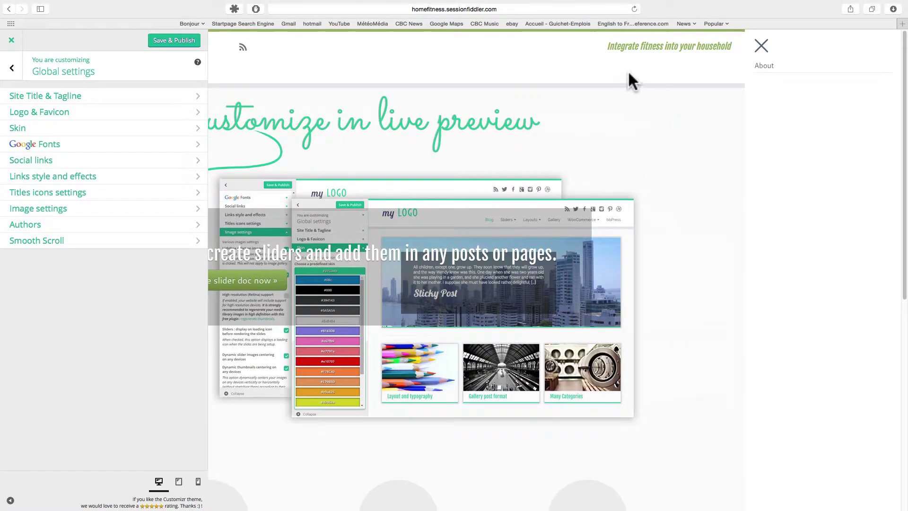
{"action": "left_click", "coordinate": [768, 50]}
{"action": "scroll", "coordinate": [570, 180], "scroll_direction": "down", "scroll_amount": 5}
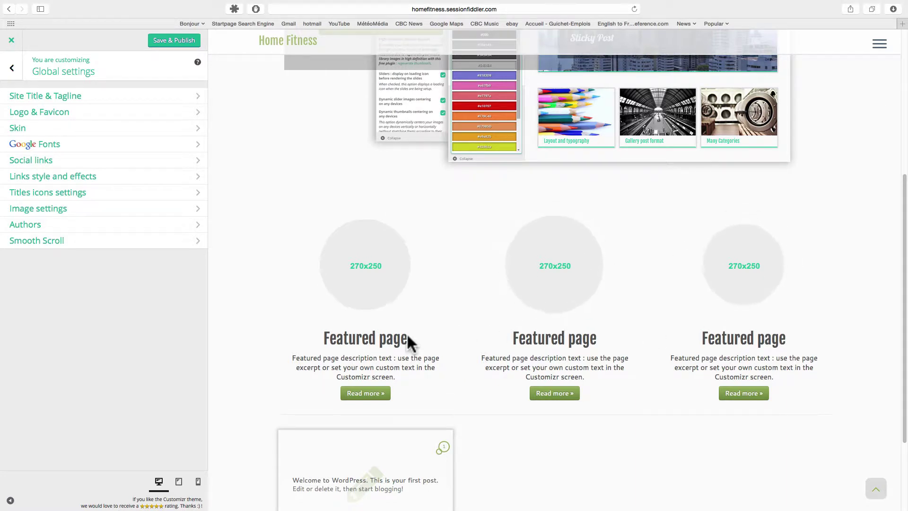
{"action": "scroll", "coordinate": [368, 291], "scroll_direction": "down", "scroll_amount": 1}
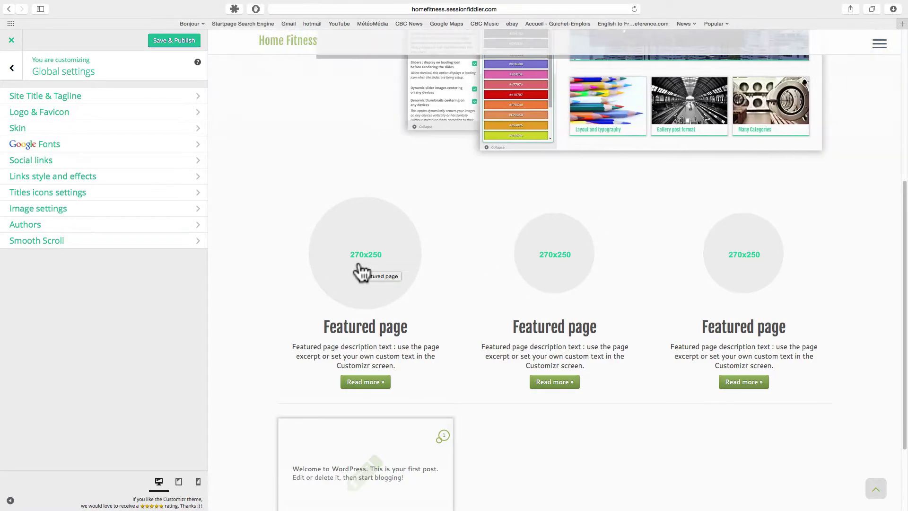
{"action": "scroll", "coordinate": [364, 270], "scroll_direction": "down", "scroll_amount": 1}
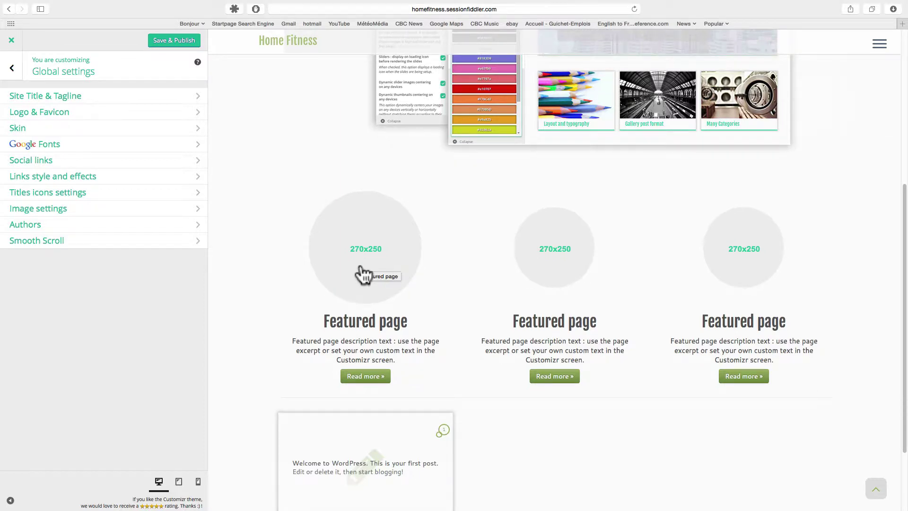
{"action": "scroll", "coordinate": [365, 281], "scroll_direction": "down", "scroll_amount": 1}
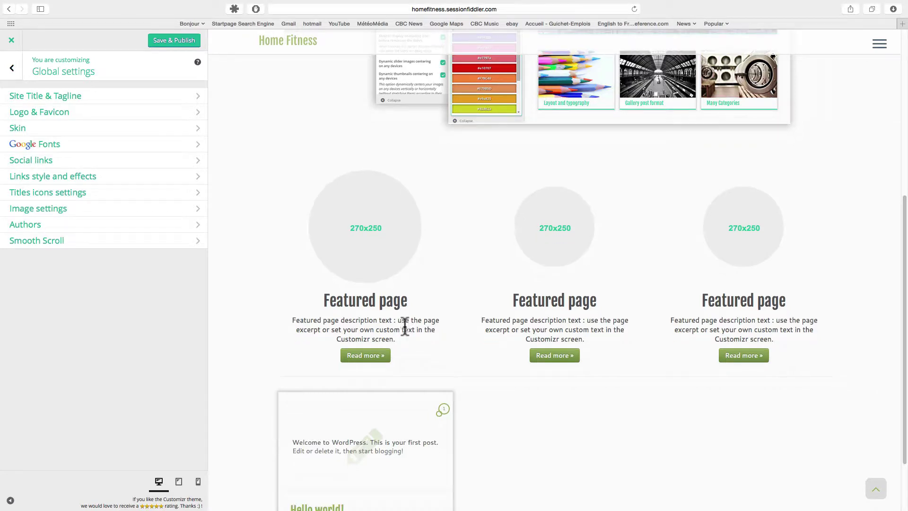
{"action": "scroll", "coordinate": [397, 327], "scroll_direction": "up", "scroll_amount": 5}
{"action": "scroll", "coordinate": [397, 329], "scroll_direction": "down", "scroll_amount": 6}
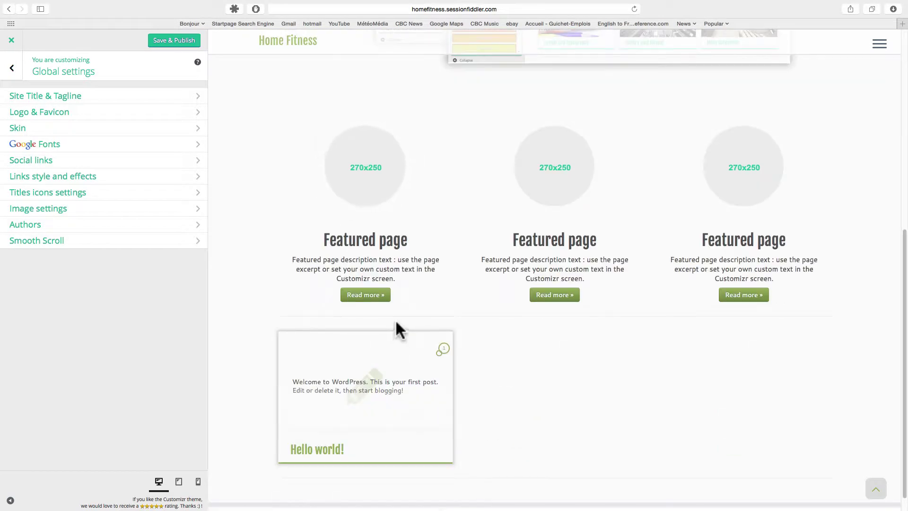
{"action": "scroll", "coordinate": [396, 321], "scroll_direction": "up", "scroll_amount": 5}
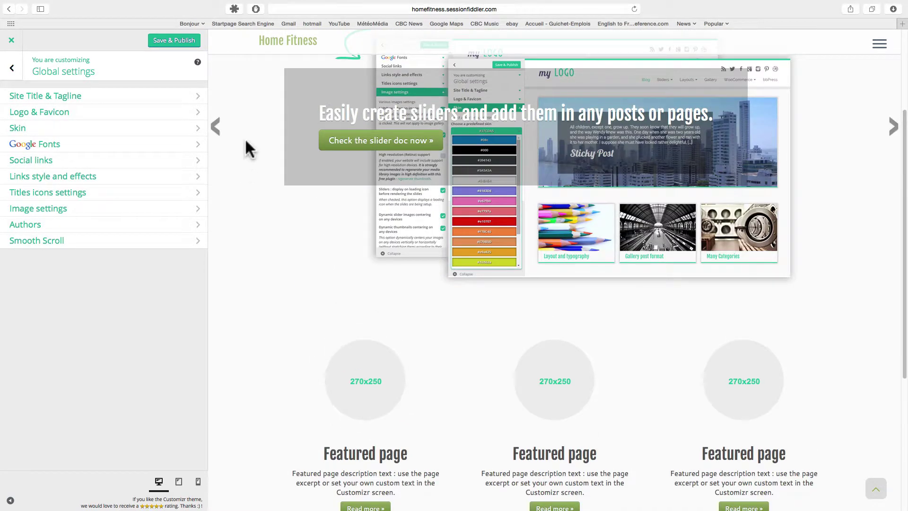
{"action": "scroll", "coordinate": [245, 137], "scroll_direction": "up", "scroll_amount": 3}
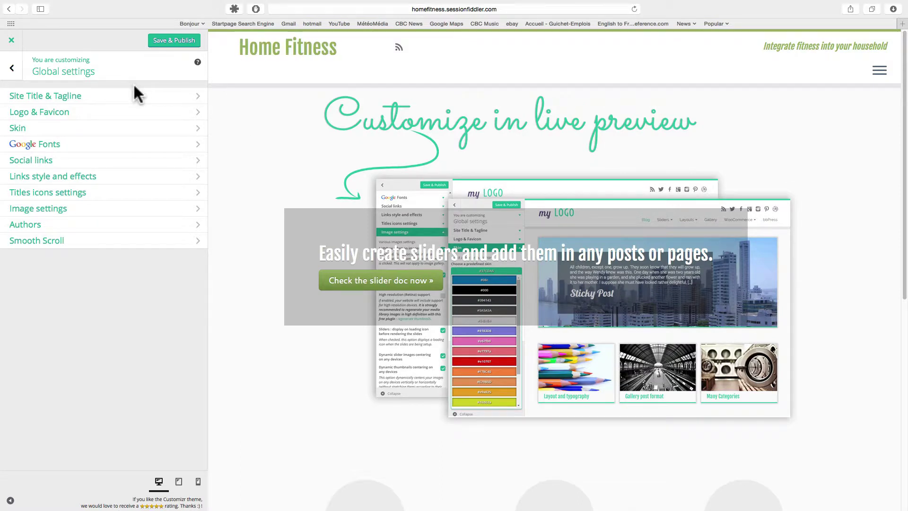
Save & Publish the tagline and skin changes, then close the customizer
{"action": "left_click", "coordinate": [188, 40]}
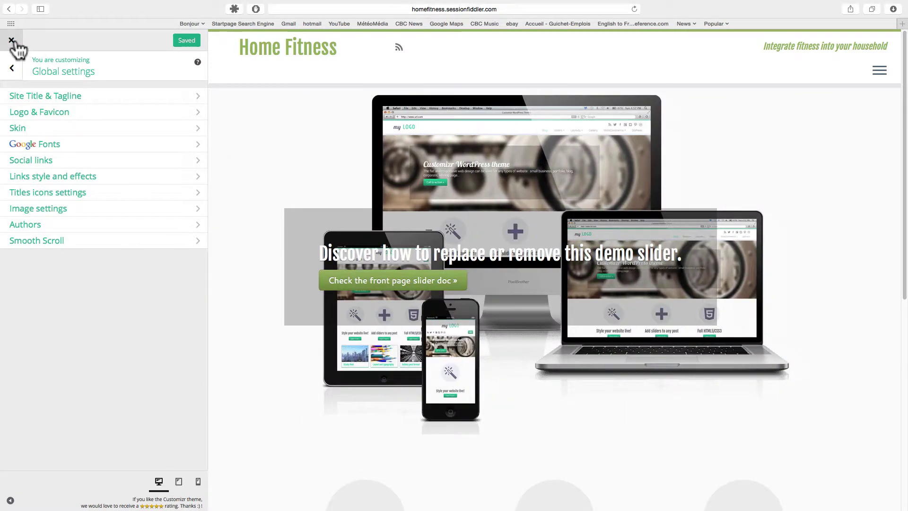
{"action": "left_click", "coordinate": [13, 41]}
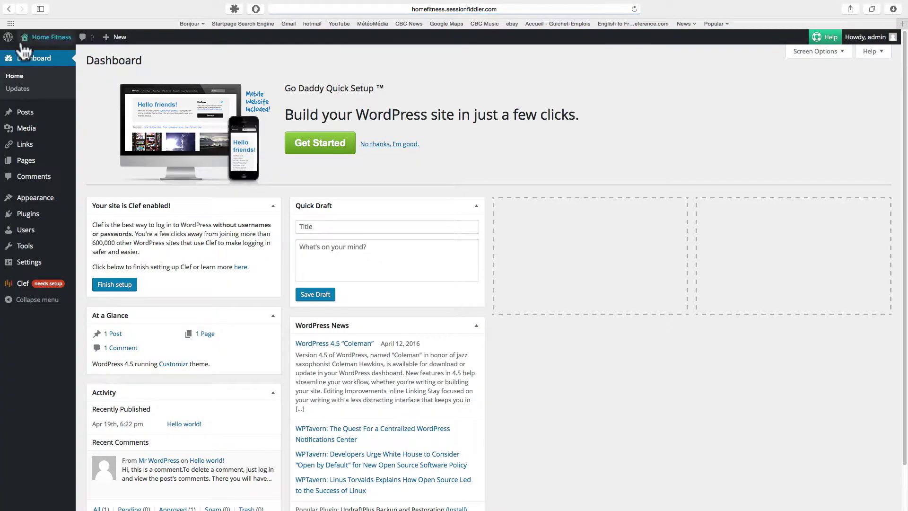